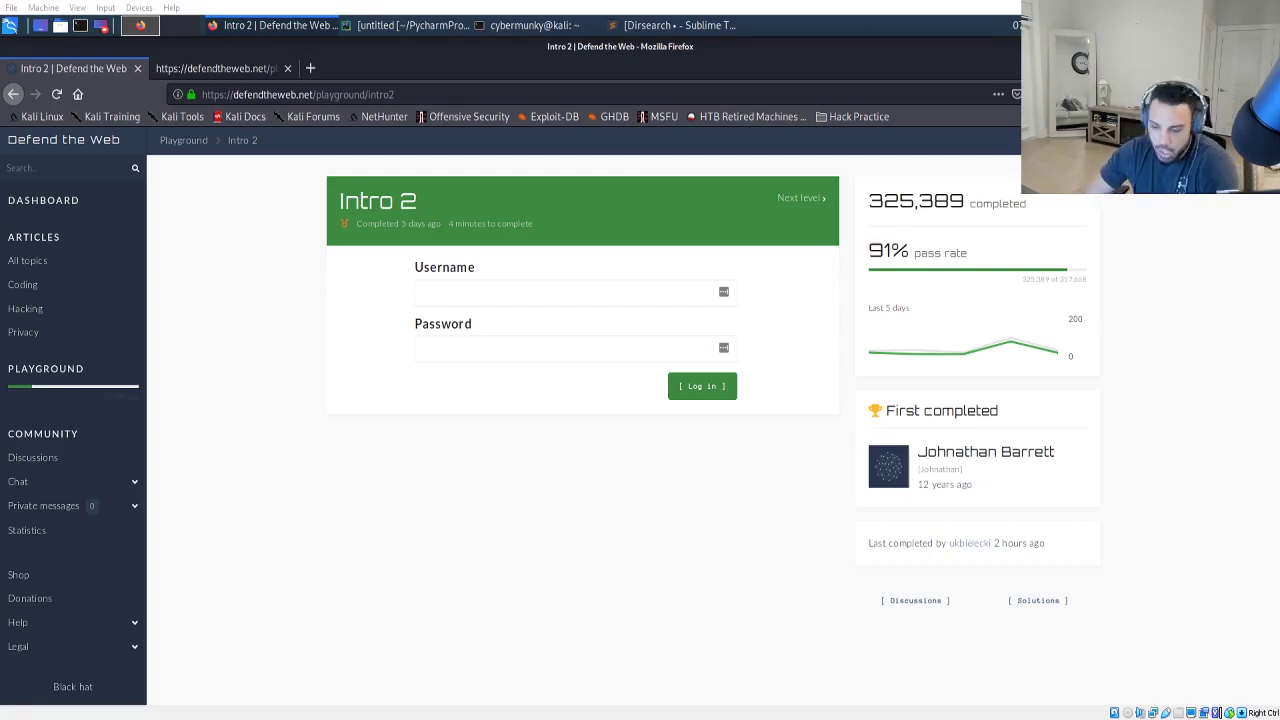
{"action": "left_click", "coordinate": [287, 68]}
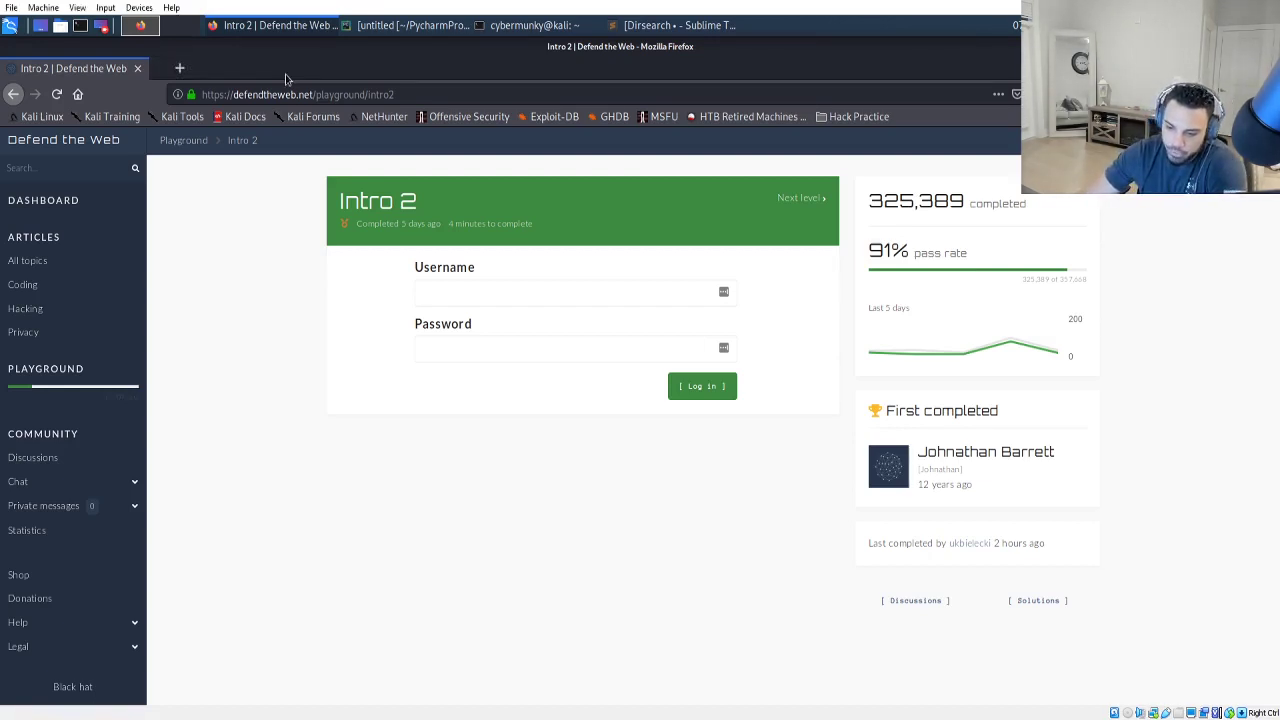
{"action": "right_click", "coordinate": [247, 291]}
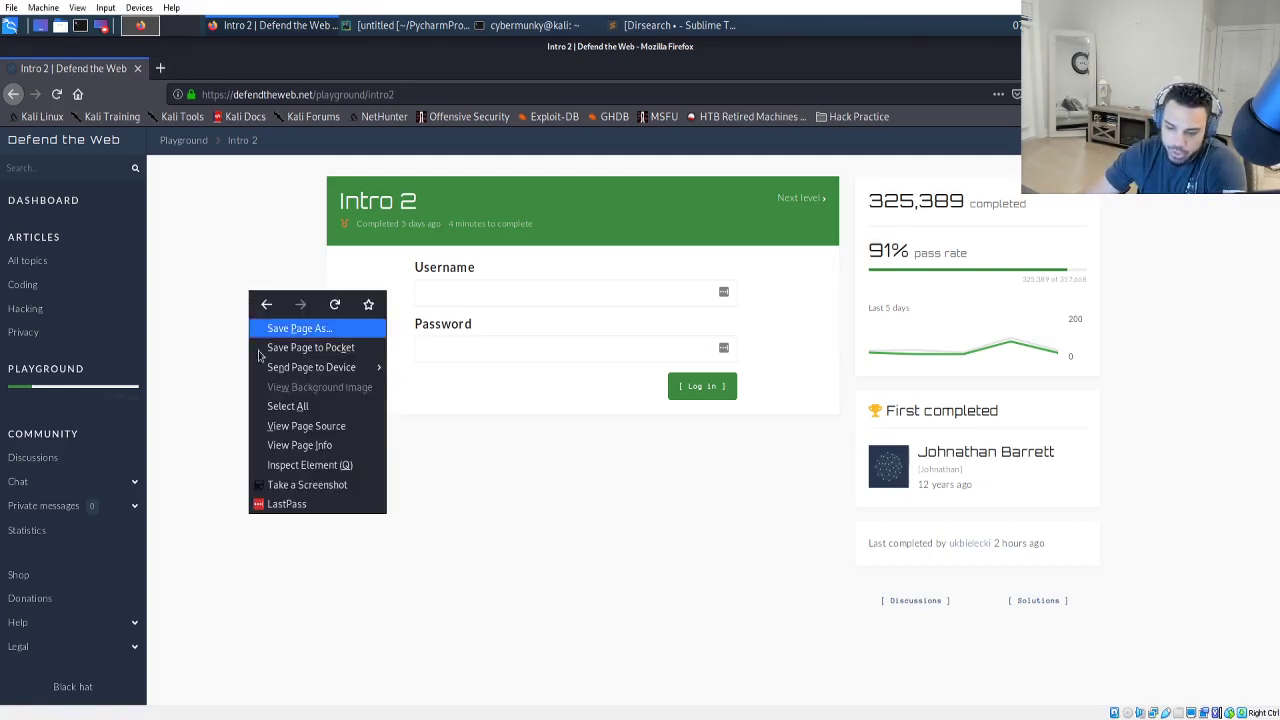
{"action": "left_click", "coordinate": [306, 426]}
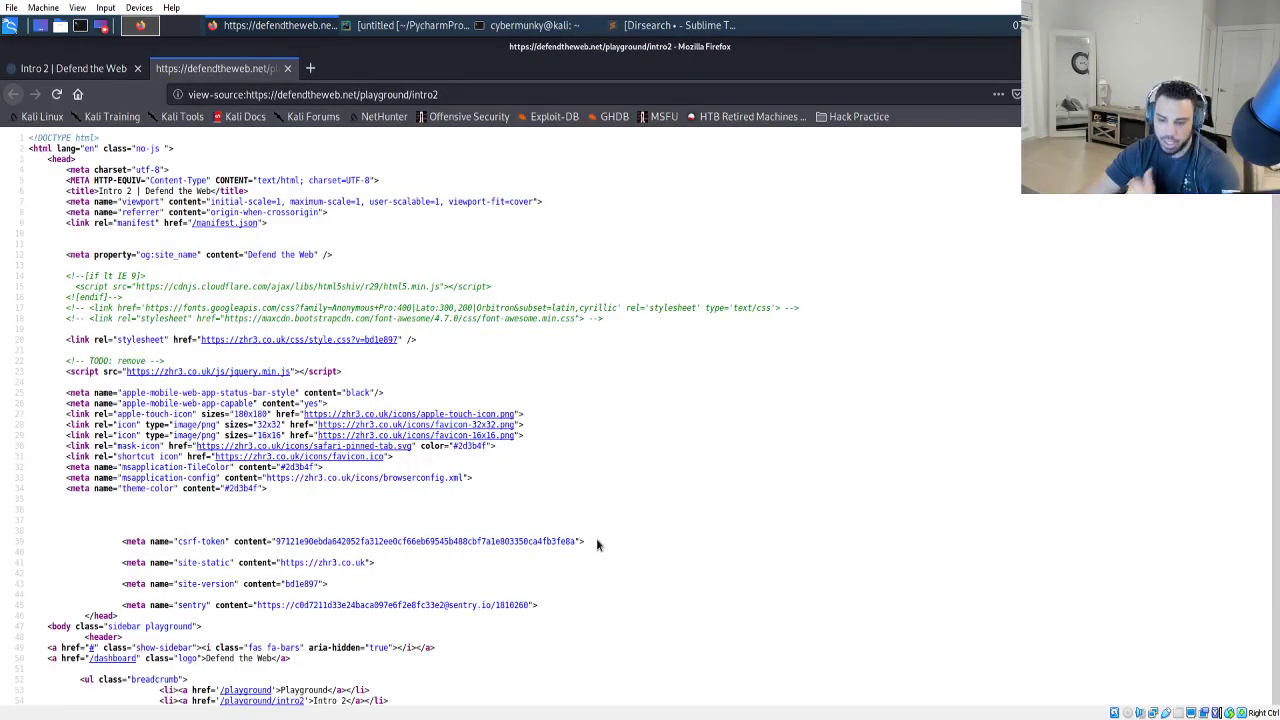
{"action": "scroll", "coordinate": [257, 363], "scroll_direction": "down", "scroll_amount": 1}
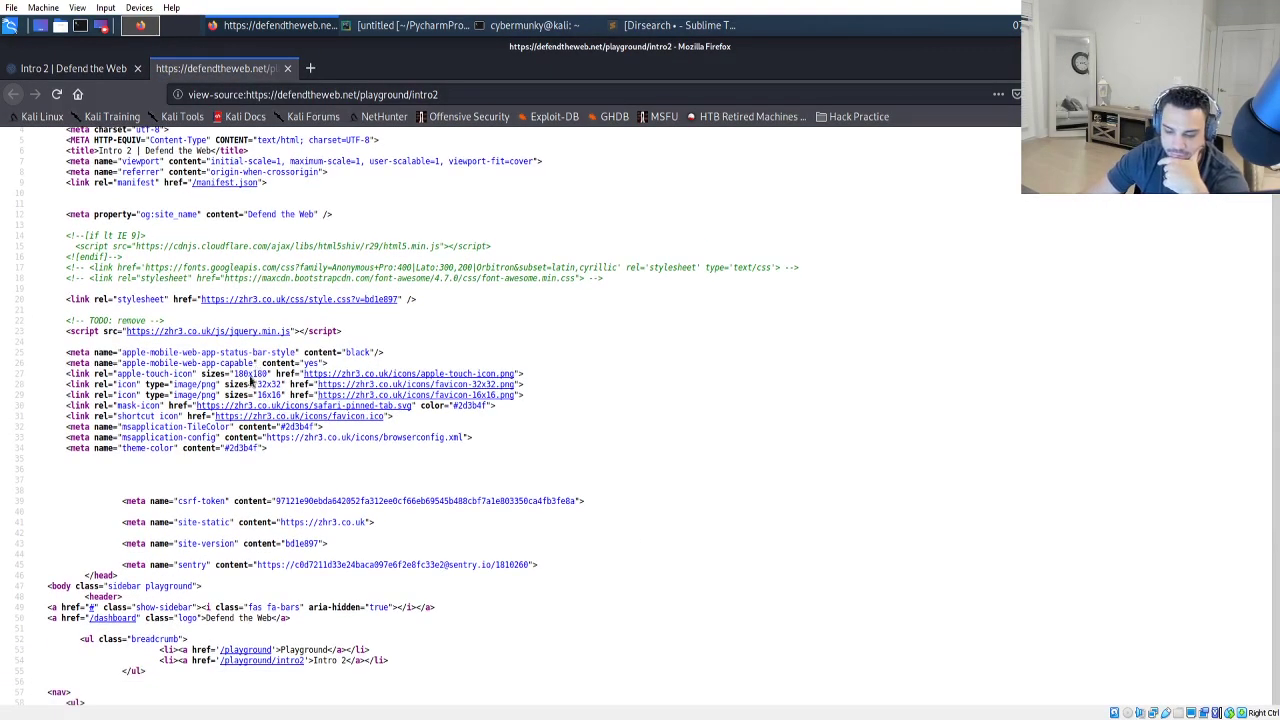
{"action": "scroll", "coordinate": [268, 430], "scroll_direction": "down", "scroll_amount": 2}
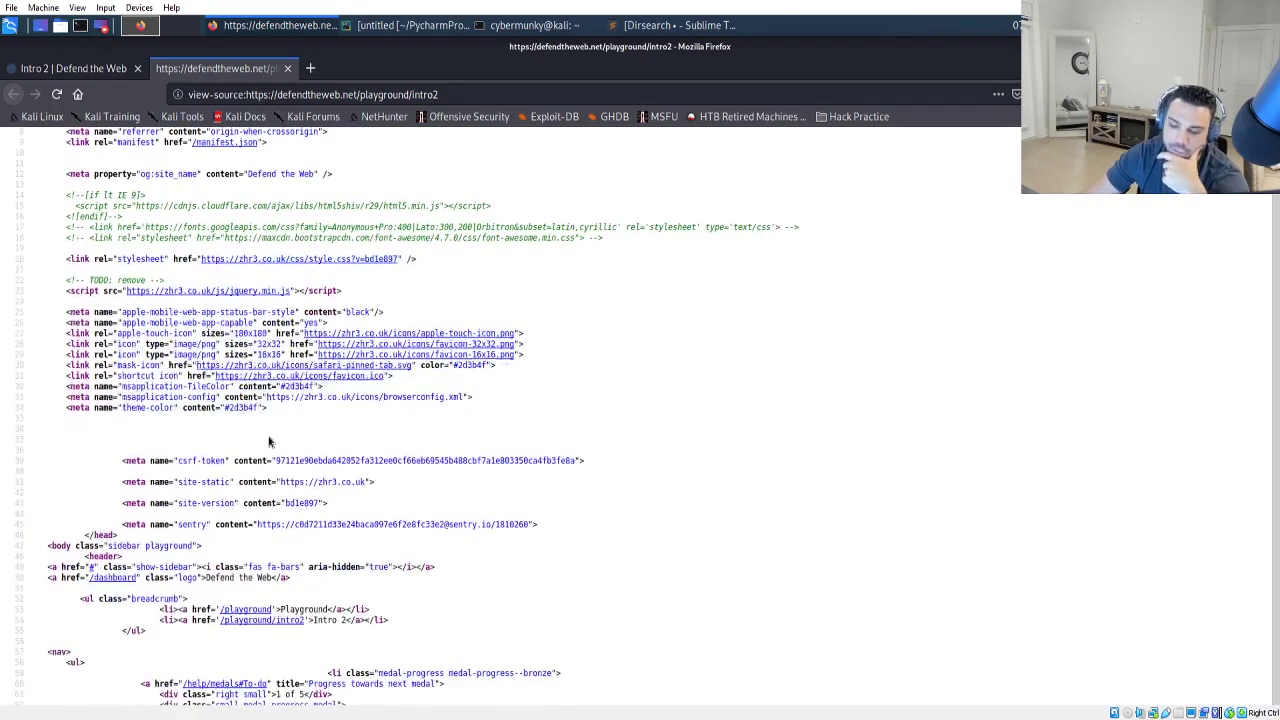
{"action": "scroll", "coordinate": [270, 440], "scroll_direction": "down", "scroll_amount": 3}
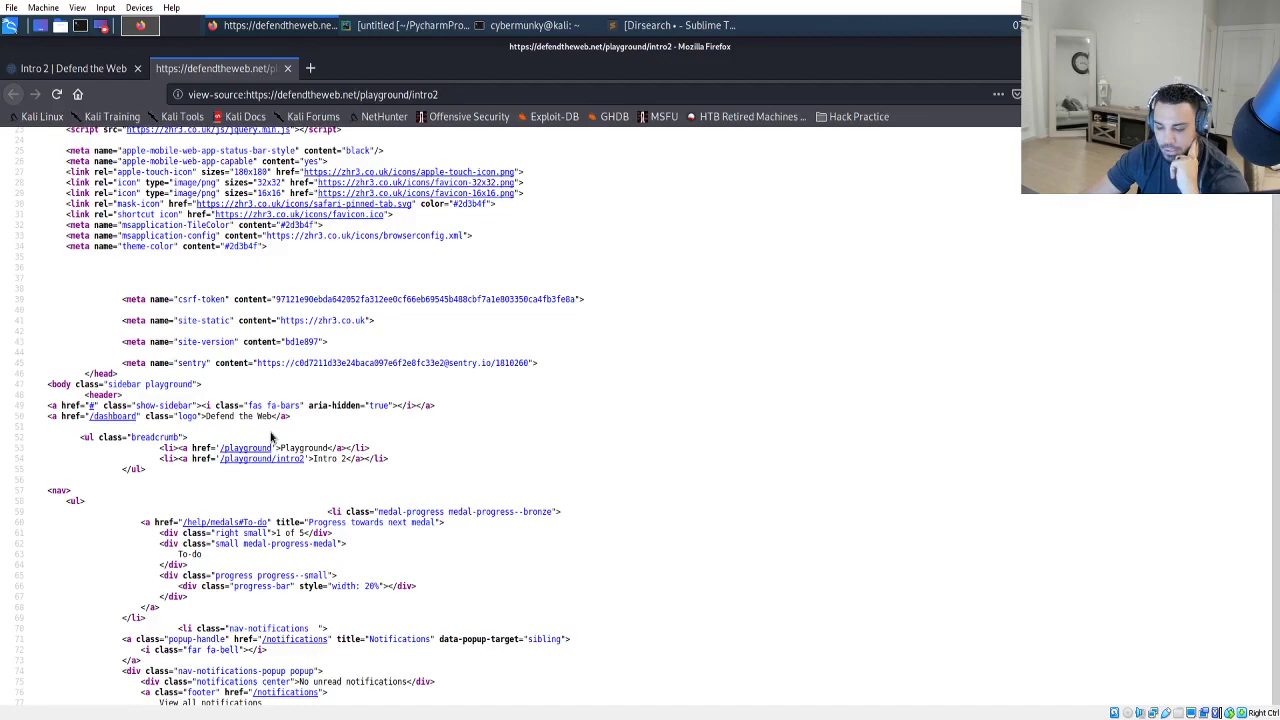
{"action": "scroll", "coordinate": [270, 437], "scroll_direction": "down", "scroll_amount": 3}
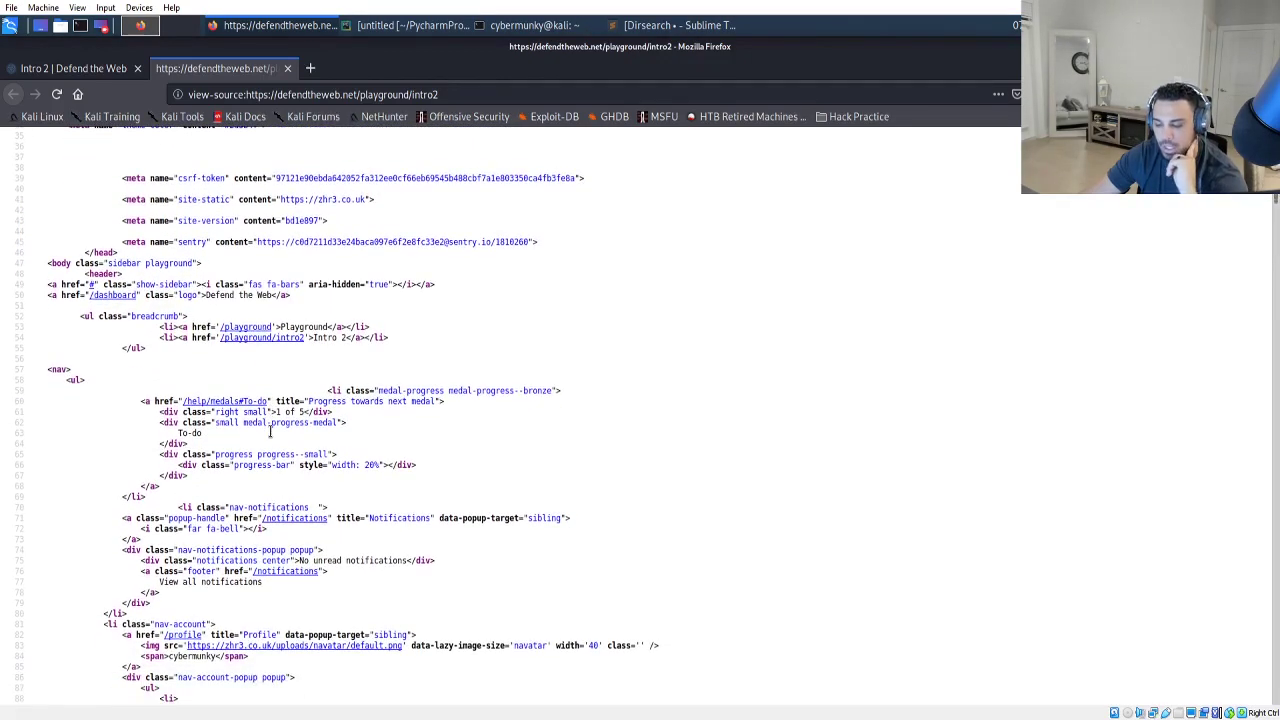
{"action": "scroll", "coordinate": [270, 437], "scroll_direction": "down", "scroll_amount": 3}
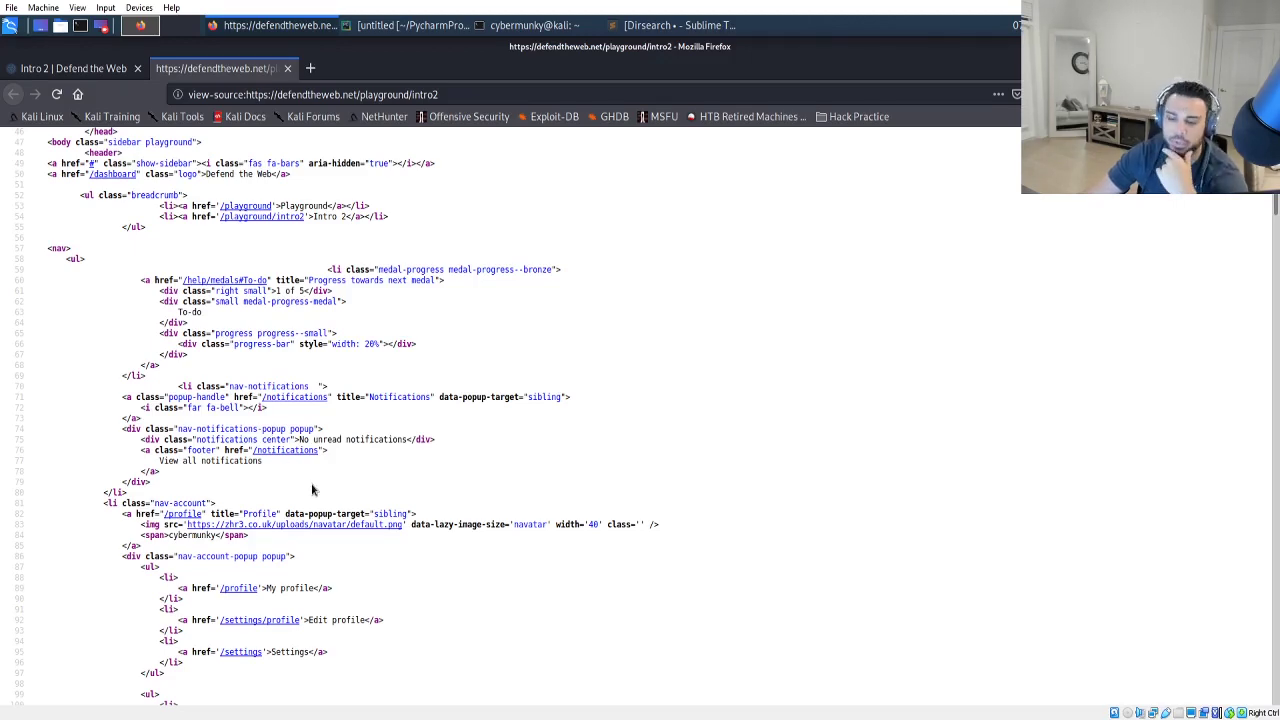
{"action": "scroll", "coordinate": [308, 490], "scroll_direction": "down", "scroll_amount": 1}
{"action": "scroll", "coordinate": [305, 468], "scroll_direction": "down", "scroll_amount": 1}
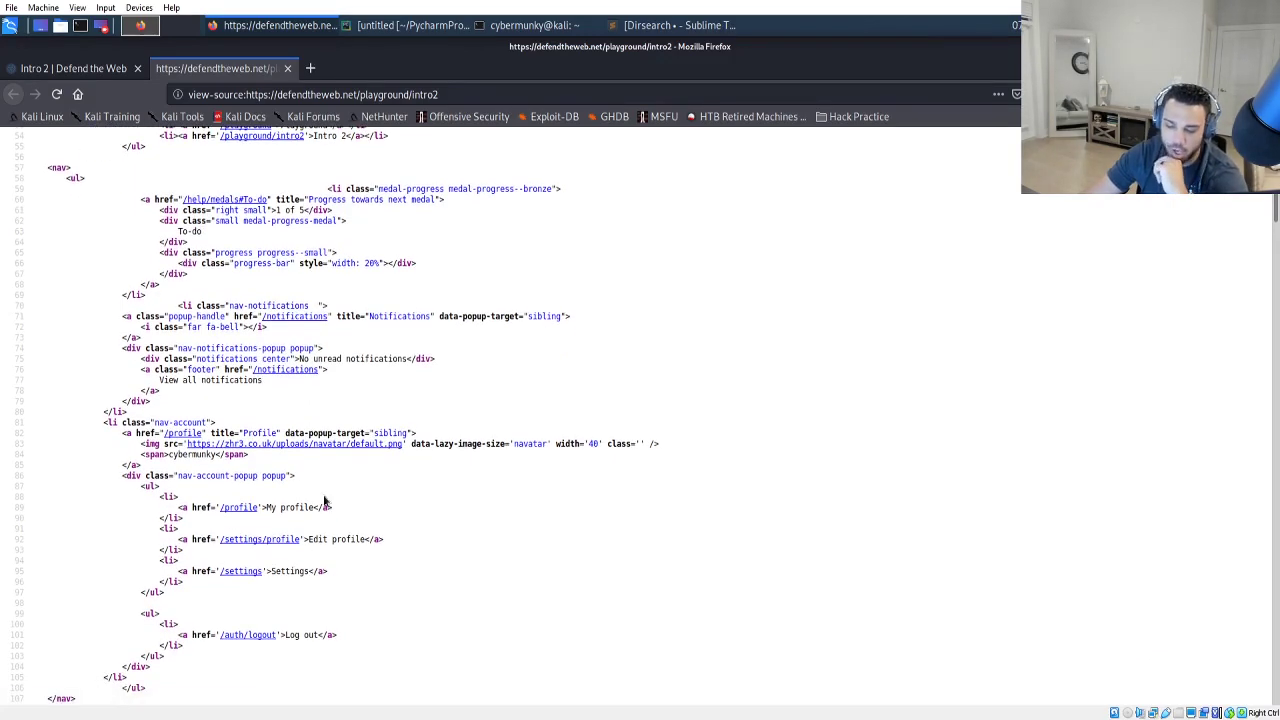
{"action": "scroll", "coordinate": [323, 495], "scroll_direction": "down", "scroll_amount": 2}
{"action": "scroll", "coordinate": [323, 495], "scroll_direction": "down", "scroll_amount": 8}
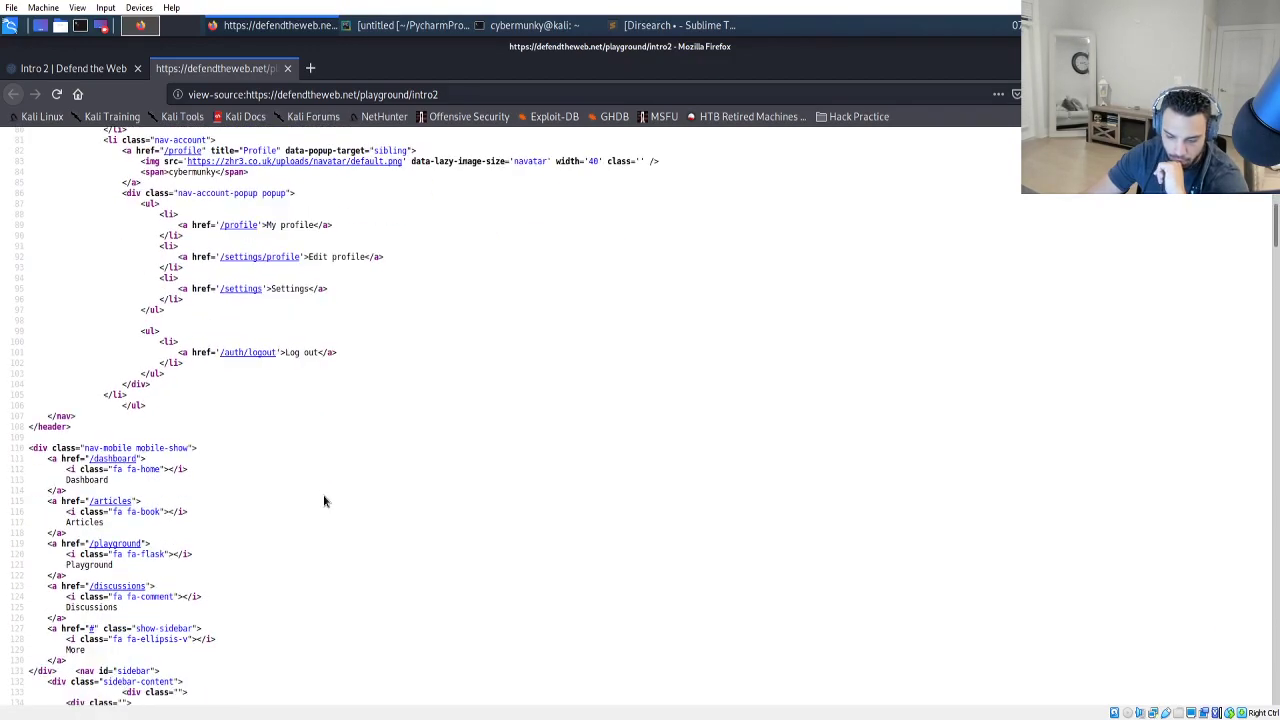
{"action": "scroll", "coordinate": [323, 500], "scroll_direction": "down", "scroll_amount": 2}
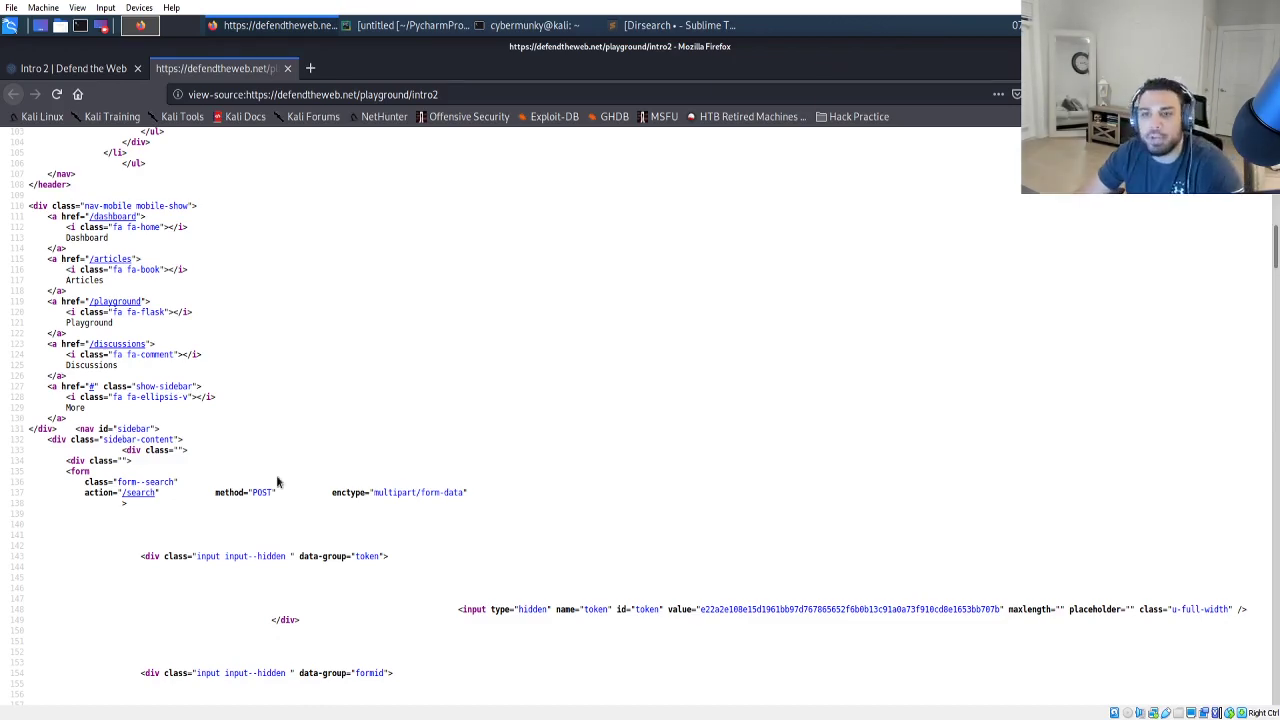
{"action": "scroll", "coordinate": [286, 477], "scroll_direction": "down", "scroll_amount": 4}
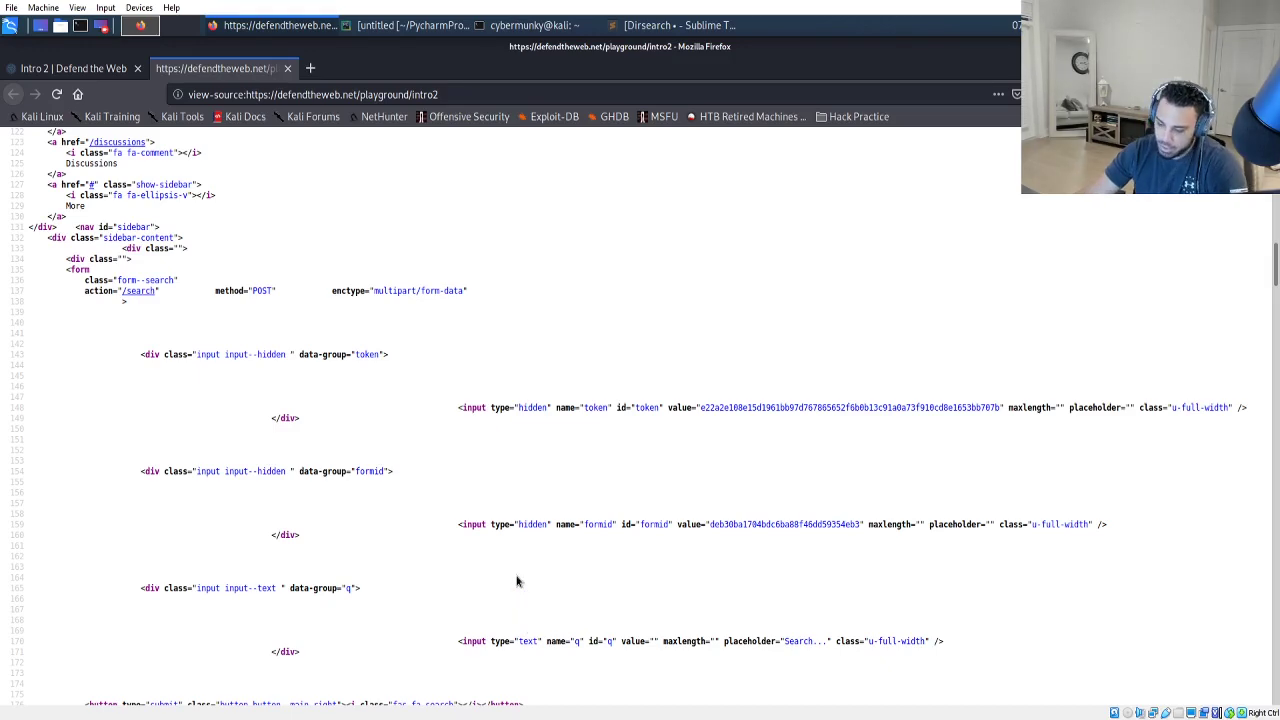
{"action": "scroll", "coordinate": [505, 572], "scroll_direction": "down", "scroll_amount": 1}
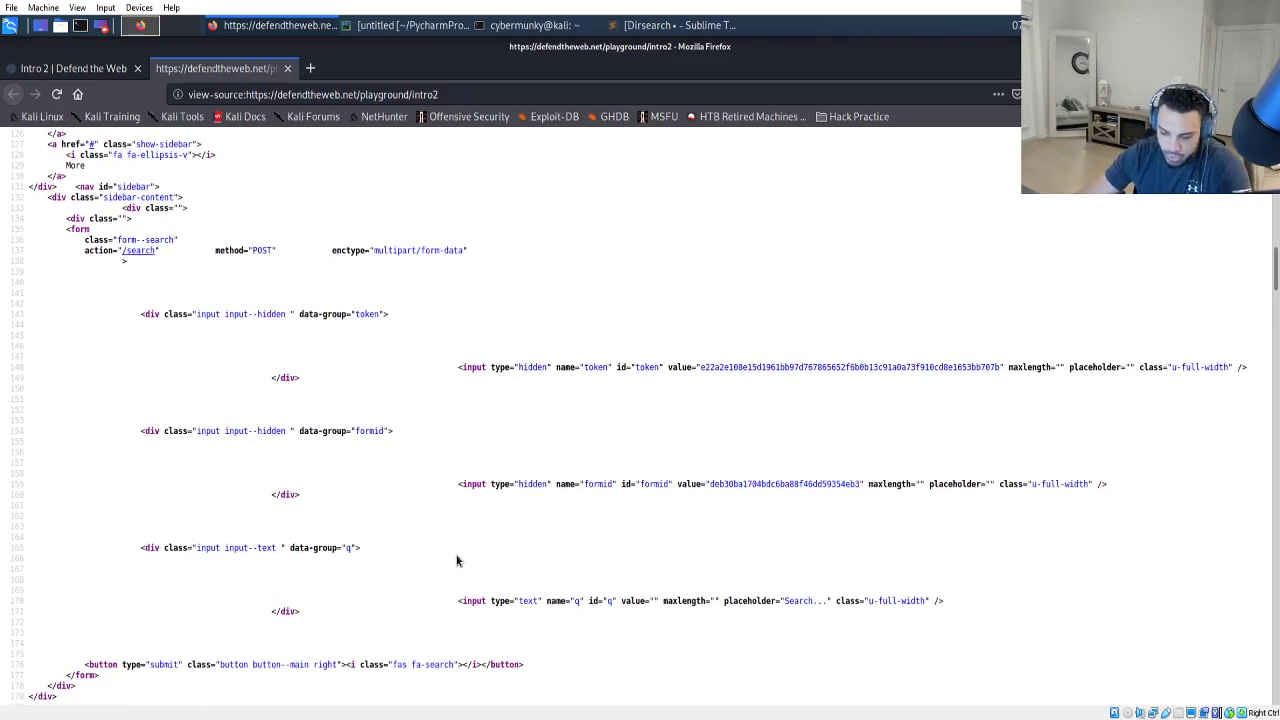
{"action": "scroll", "coordinate": [456, 560], "scroll_direction": "down", "scroll_amount": 4}
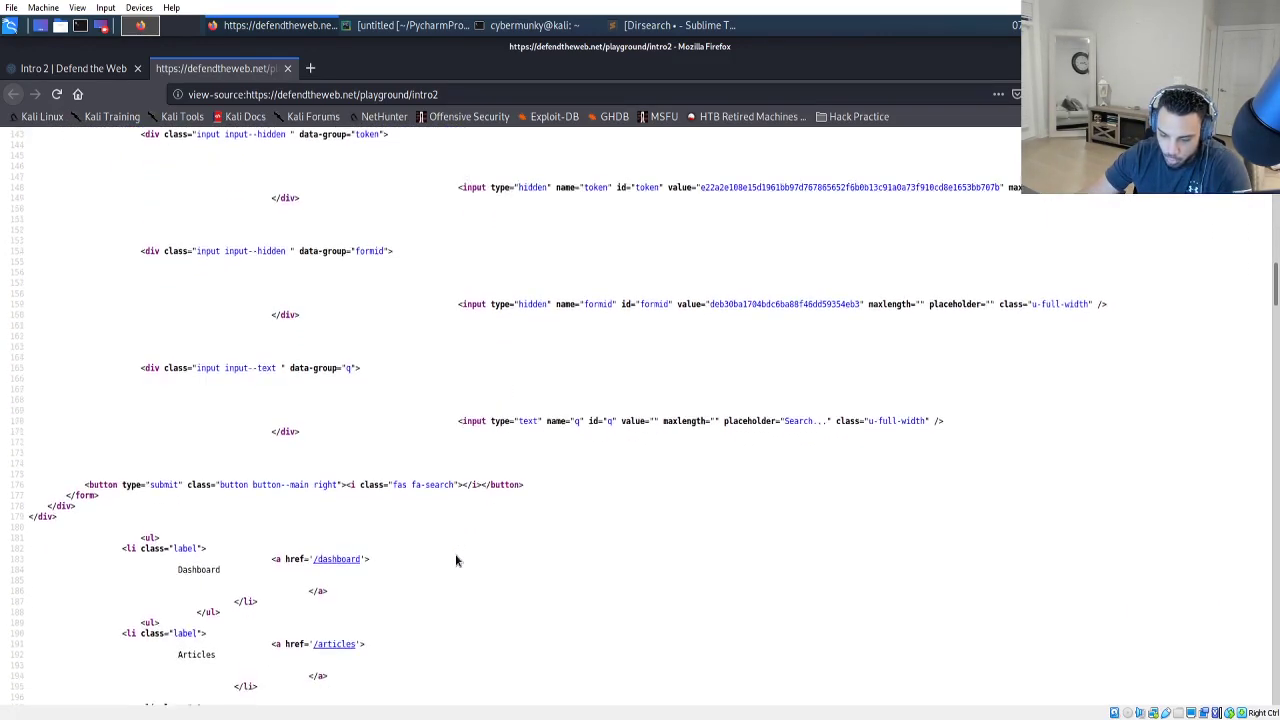
{"action": "scroll", "coordinate": [456, 560], "scroll_direction": "down", "scroll_amount": 5}
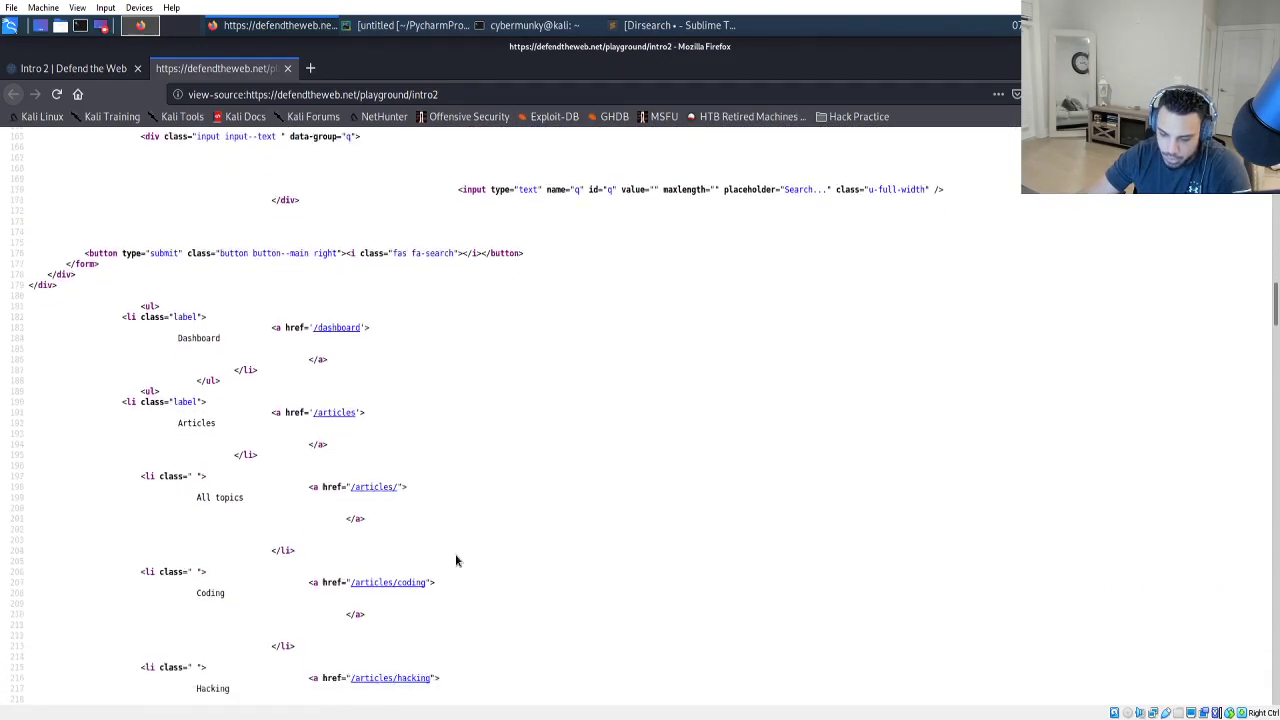
{"action": "scroll", "coordinate": [456, 560], "scroll_direction": "down", "scroll_amount": 3}
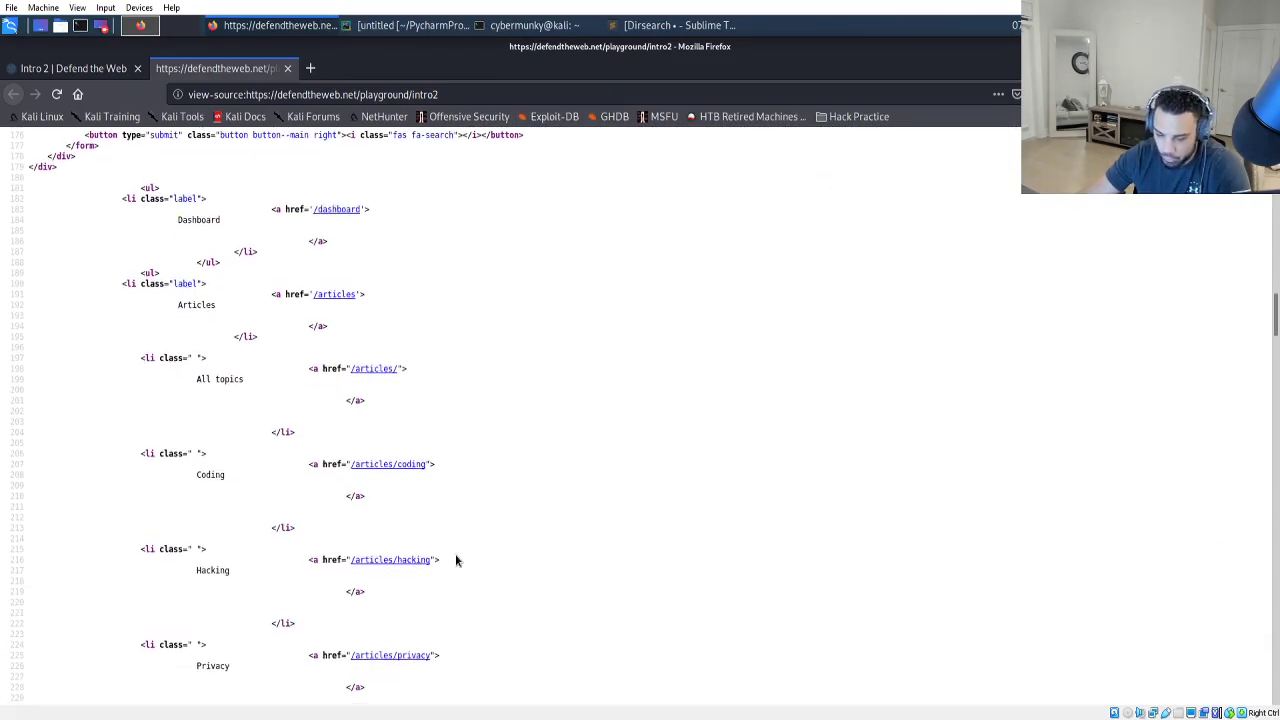
{"action": "scroll", "coordinate": [456, 560], "scroll_direction": "down", "scroll_amount": 5}
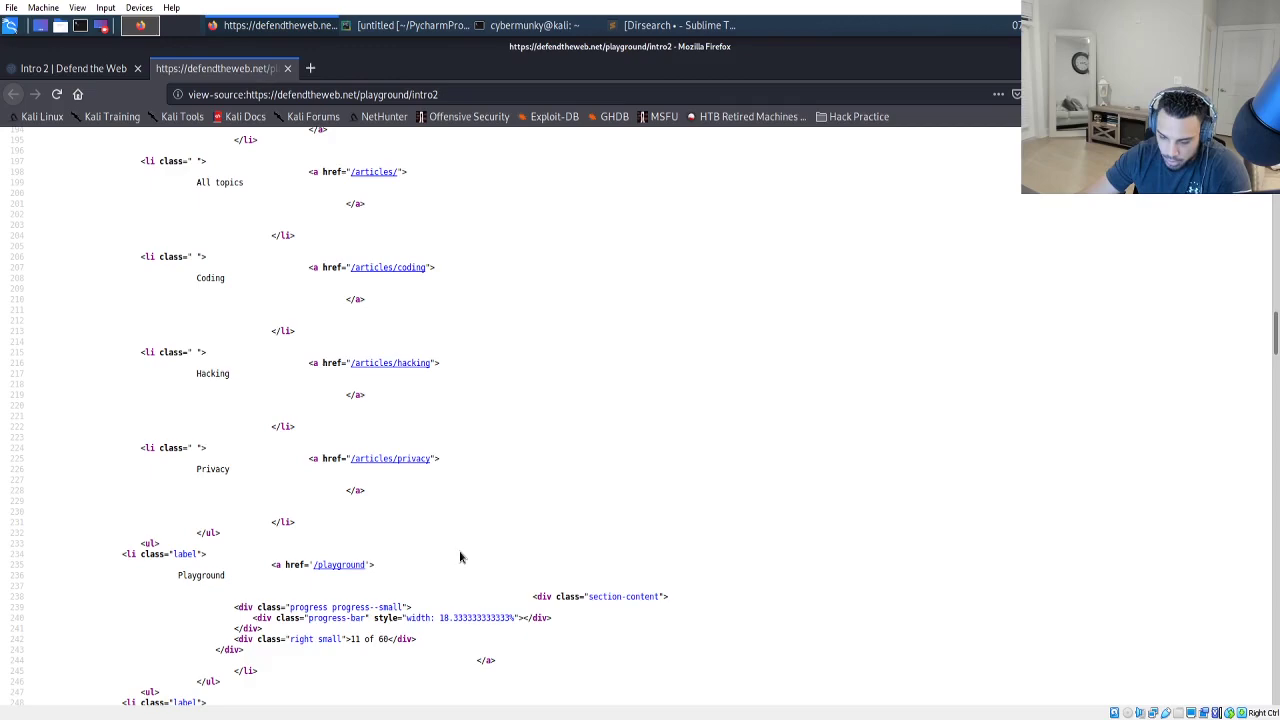
{"action": "scroll", "coordinate": [460, 557], "scroll_direction": "down", "scroll_amount": 1}
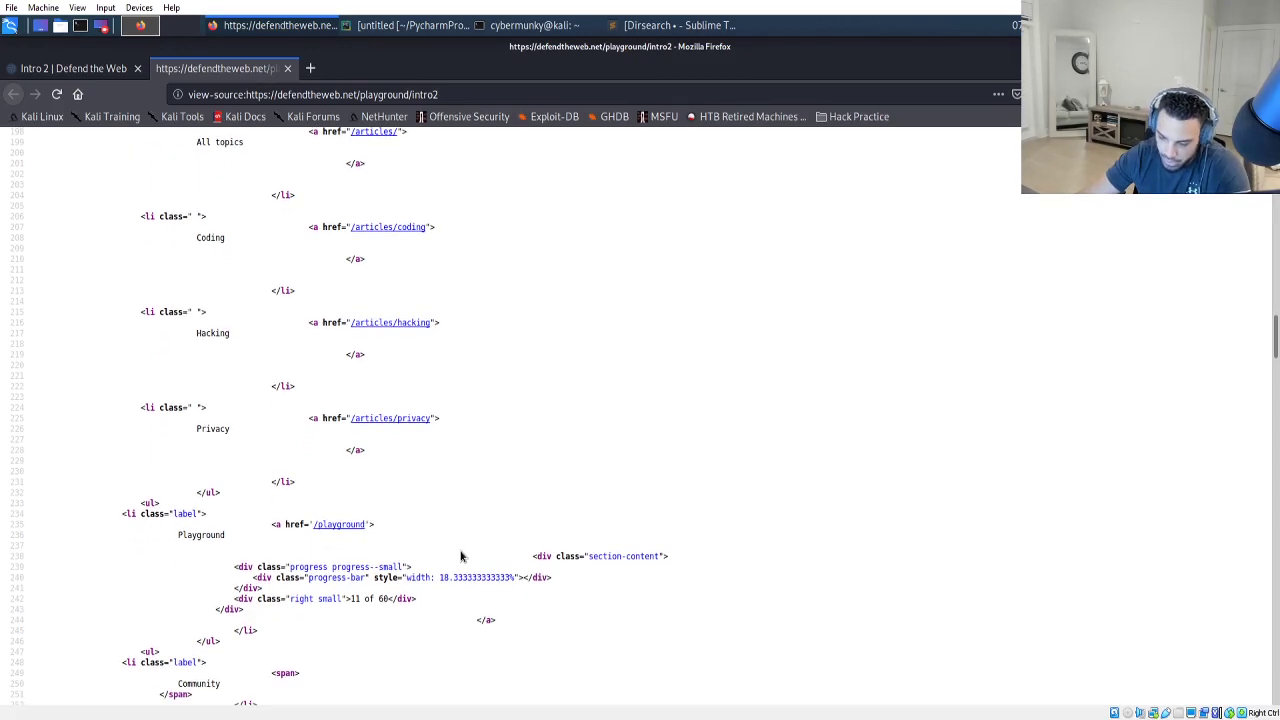
{"action": "scroll", "coordinate": [411, 654], "scroll_direction": "down", "scroll_amount": 9}
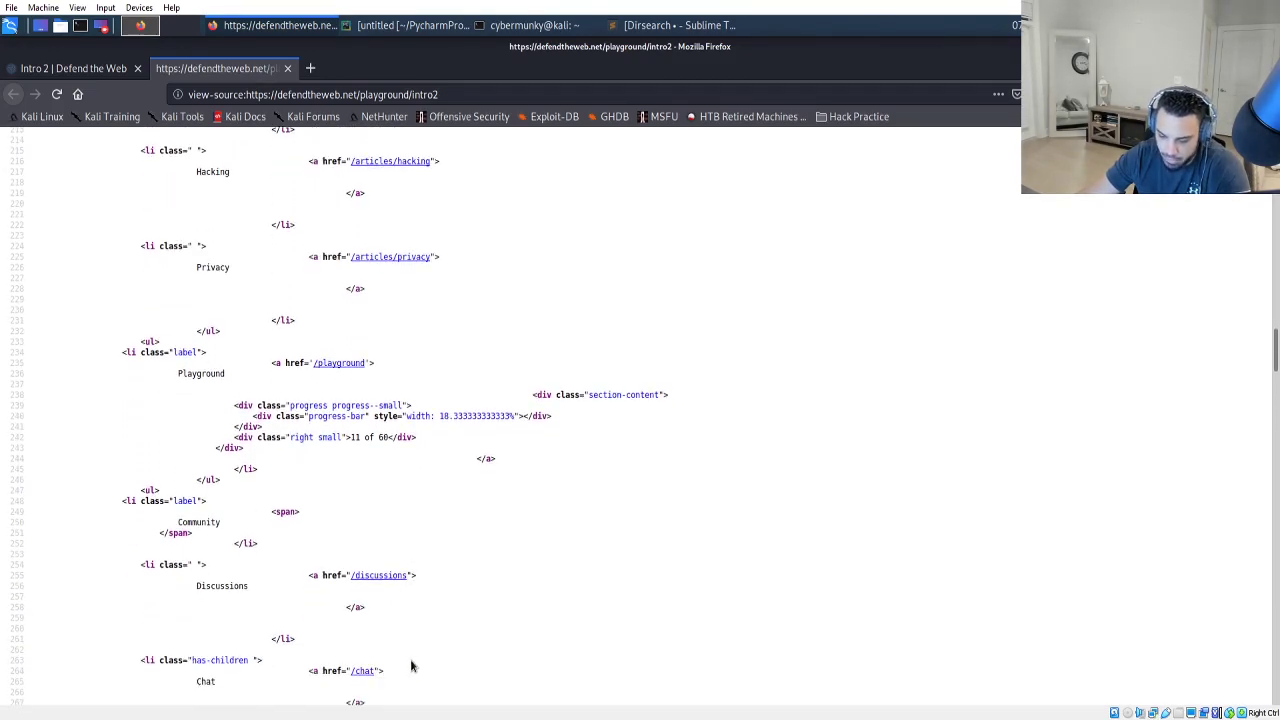
{"action": "scroll", "coordinate": [415, 647], "scroll_direction": "down", "scroll_amount": 3}
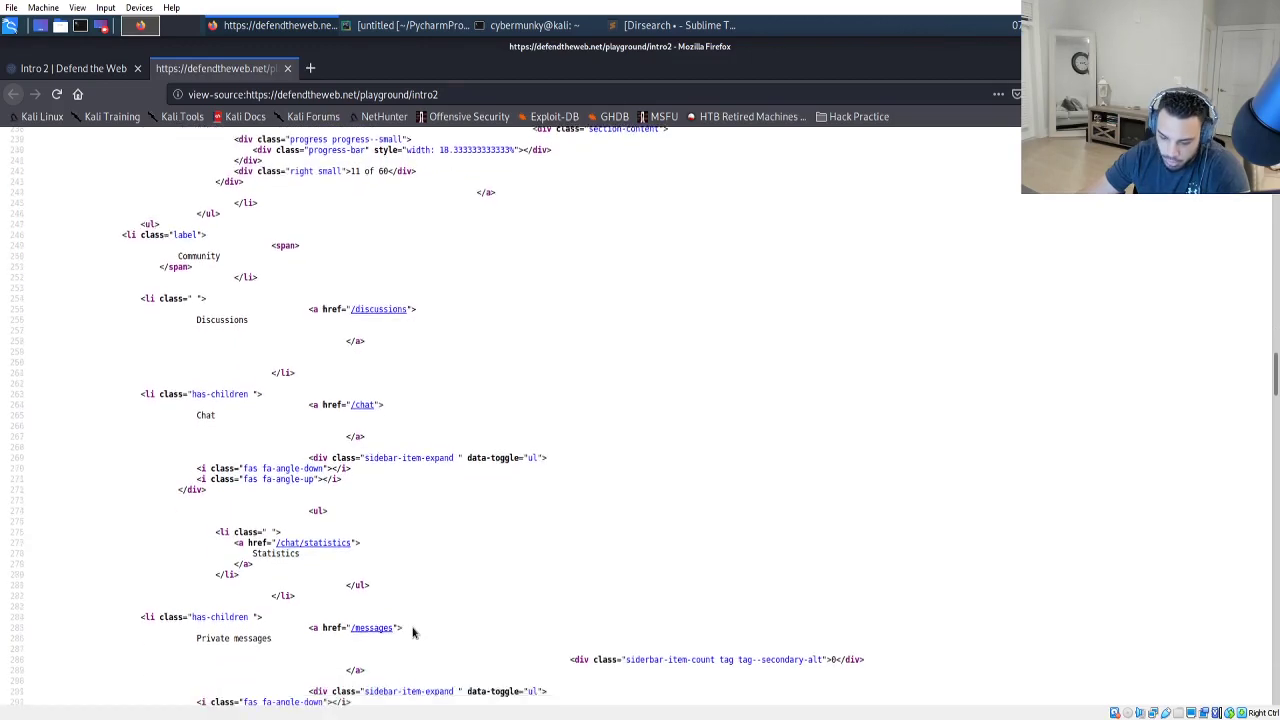
{"action": "scroll", "coordinate": [411, 621], "scroll_direction": "down", "scroll_amount": 10}
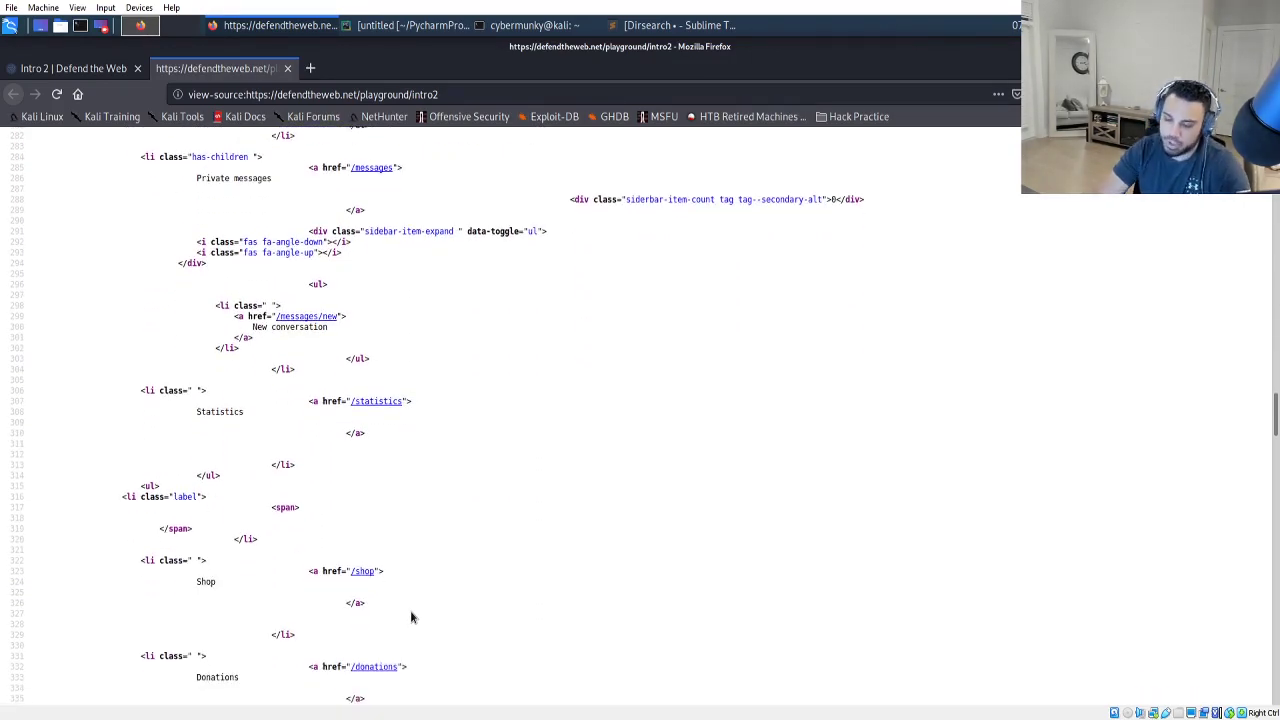
Search the Intro 2 page source for 'pass' and select the hidden password and username hints in the labels.
{"action": "key", "text": "ctrl+f"}
{"action": "type", "text": "pass"}
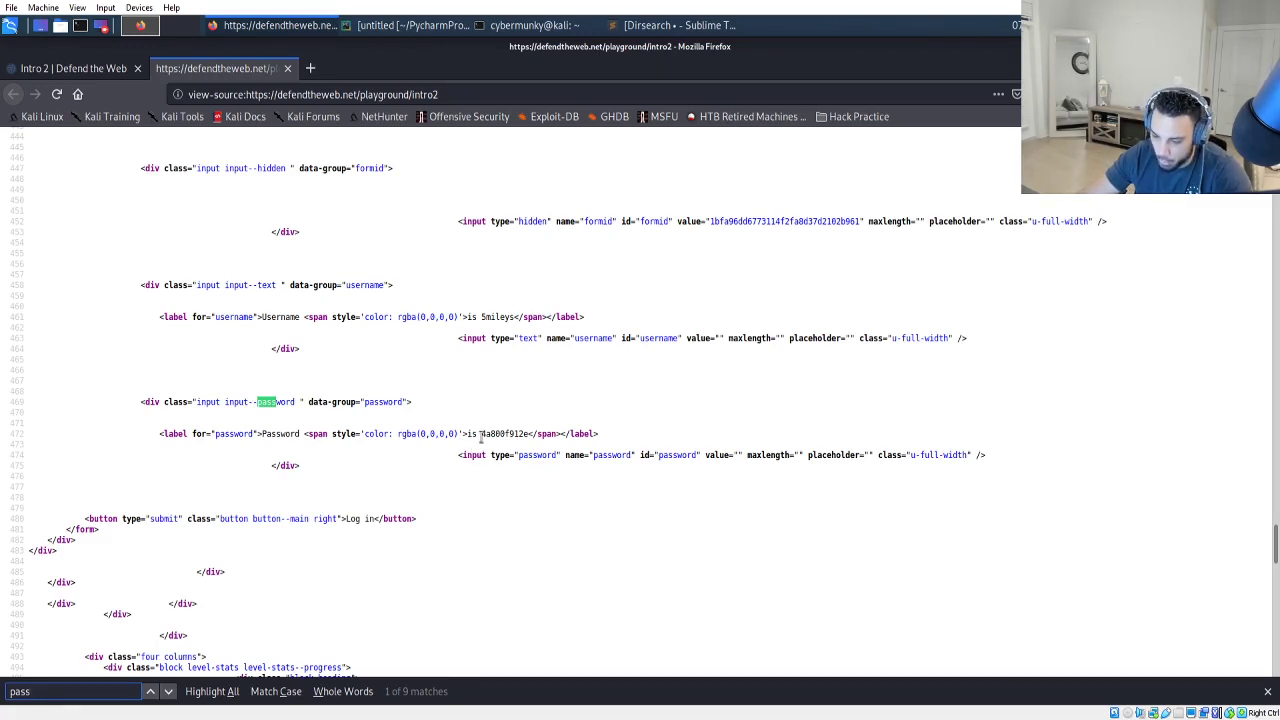
{"action": "left_click_drag", "start_coordinate": [481, 433], "coordinate": [527, 439]}
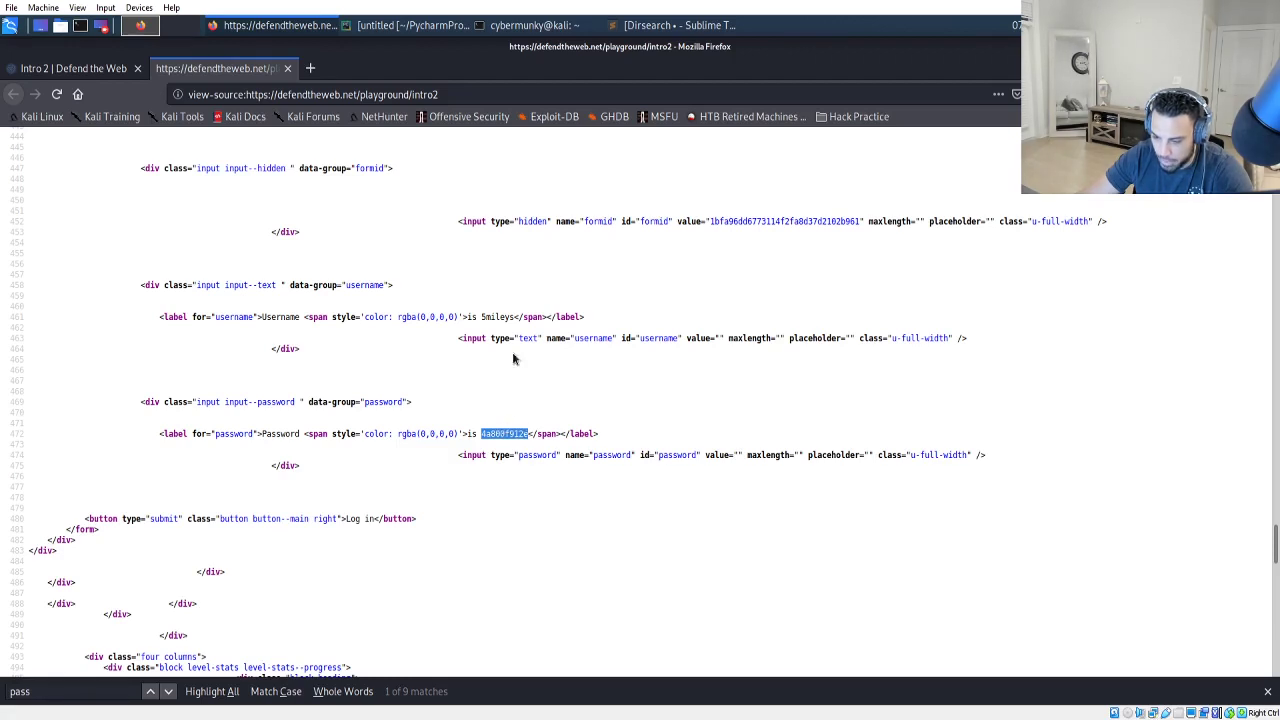
{"action": "left_click_drag", "start_coordinate": [482, 316], "coordinate": [515, 317]}
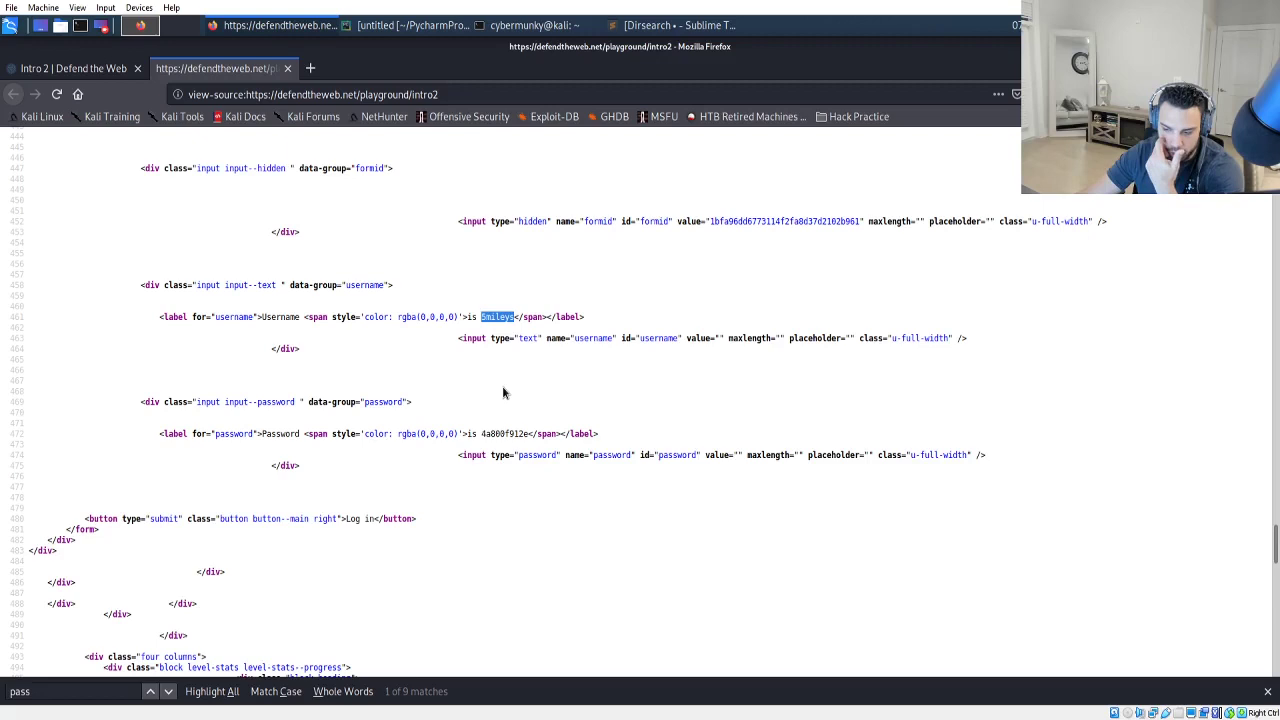
Copy the hidden username from the source and paste it into the Intro 2 Username field.
{"action": "right_click", "coordinate": [492, 315]}
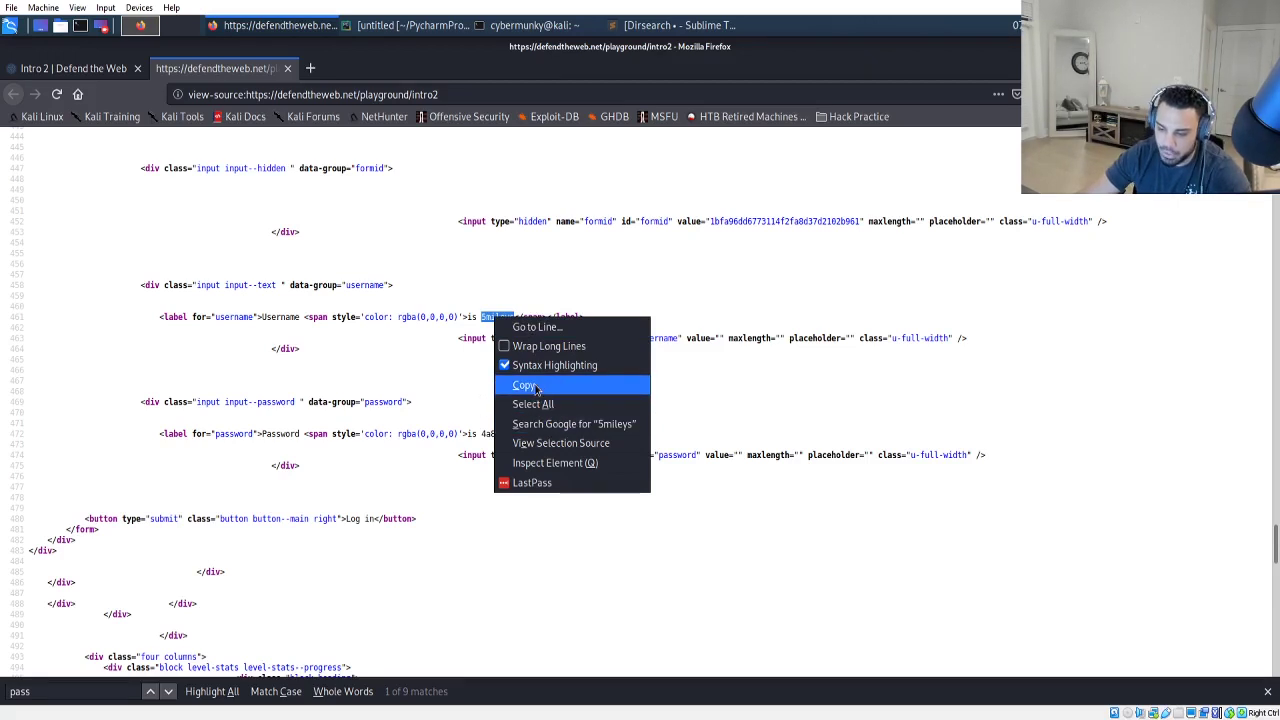
{"action": "left_click", "coordinate": [537, 387]}
{"action": "left_click", "coordinate": [85, 70]}
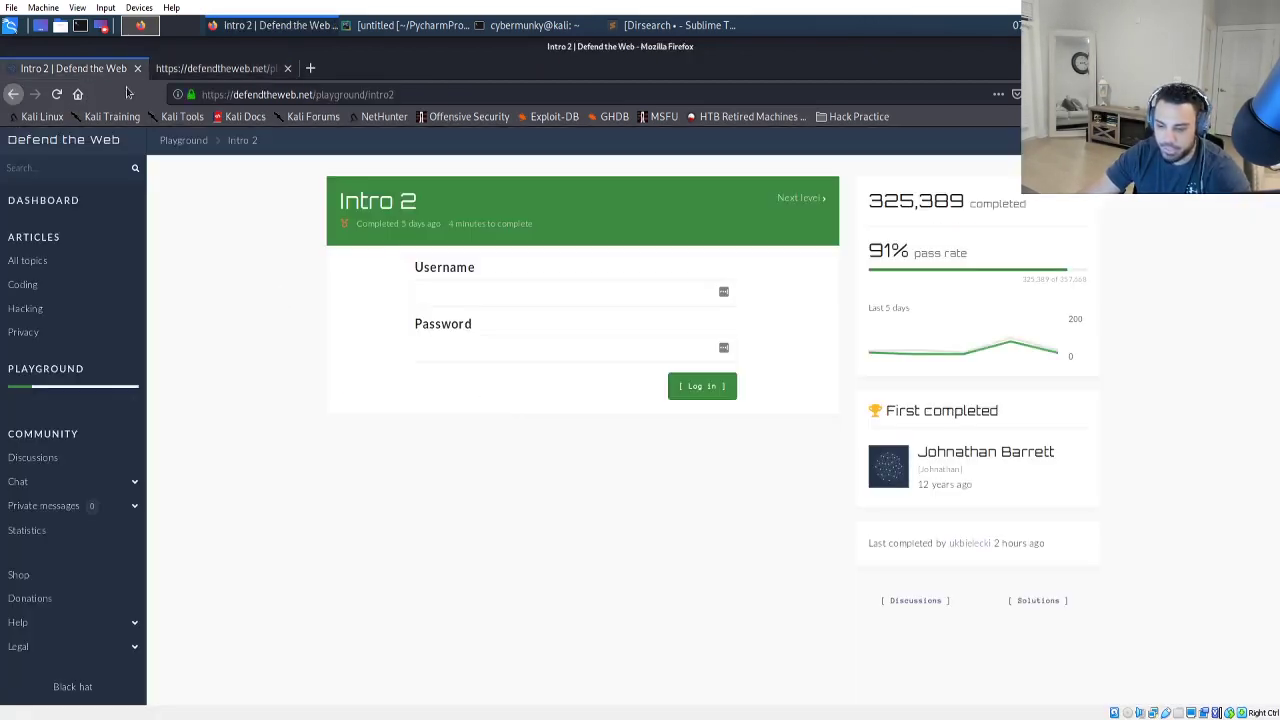
{"action": "left_click", "coordinate": [455, 295]}
{"action": "key", "text": "ctrl+v"}
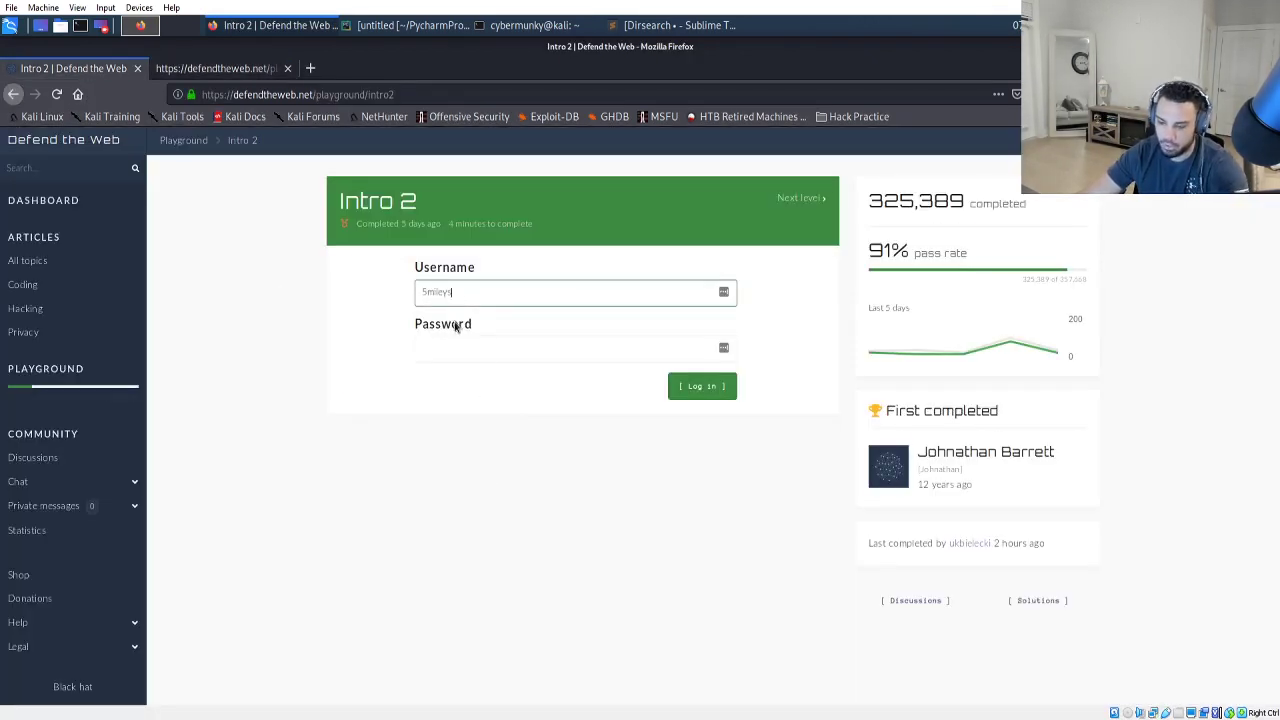
{"action": "left_click", "coordinate": [453, 346]}
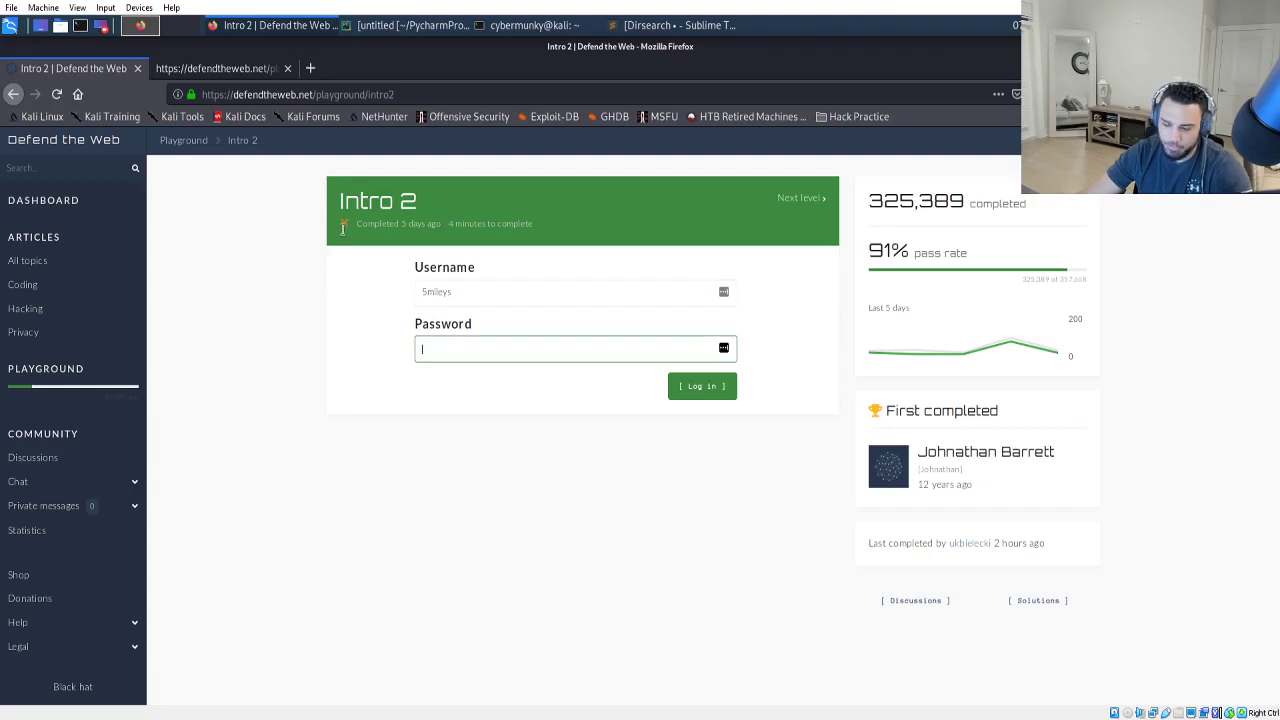
Select the hidden password value in the page source and return to the login form.
{"action": "left_click", "coordinate": [224, 70]}
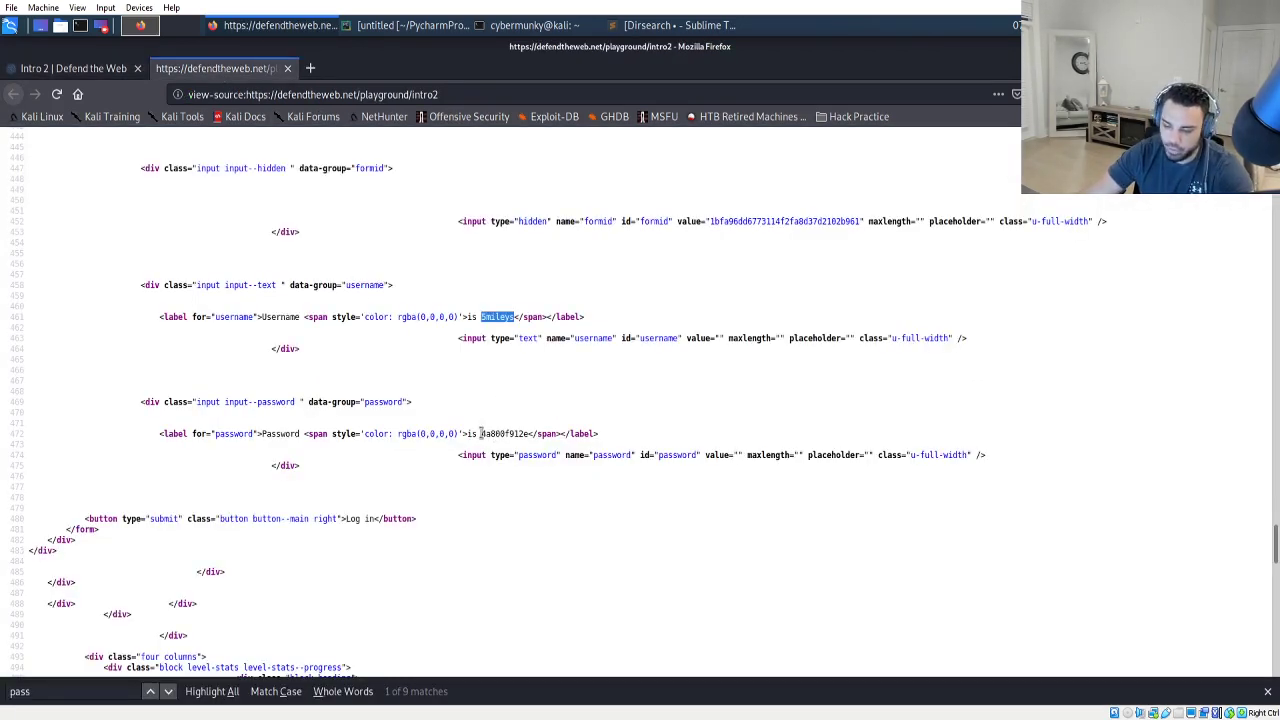
{"action": "left_click_drag", "start_coordinate": [481, 433], "coordinate": [525, 437]}
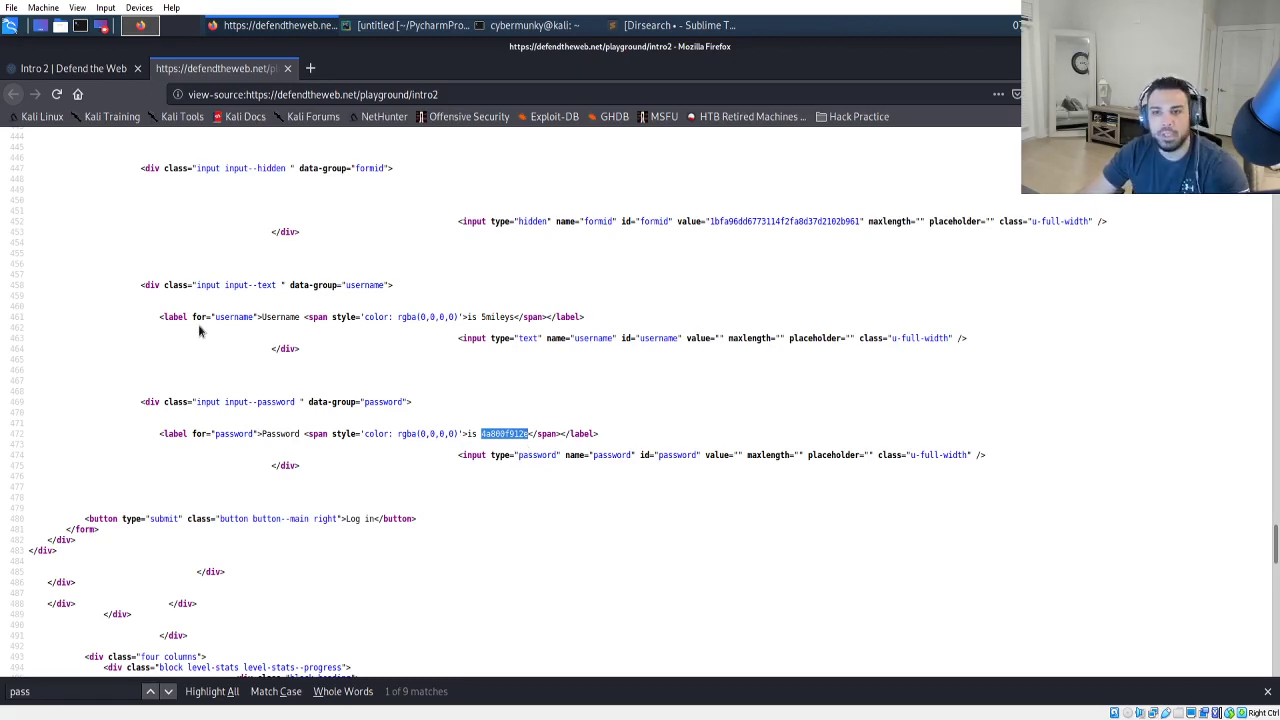
{"action": "left_click", "coordinate": [75, 70]}
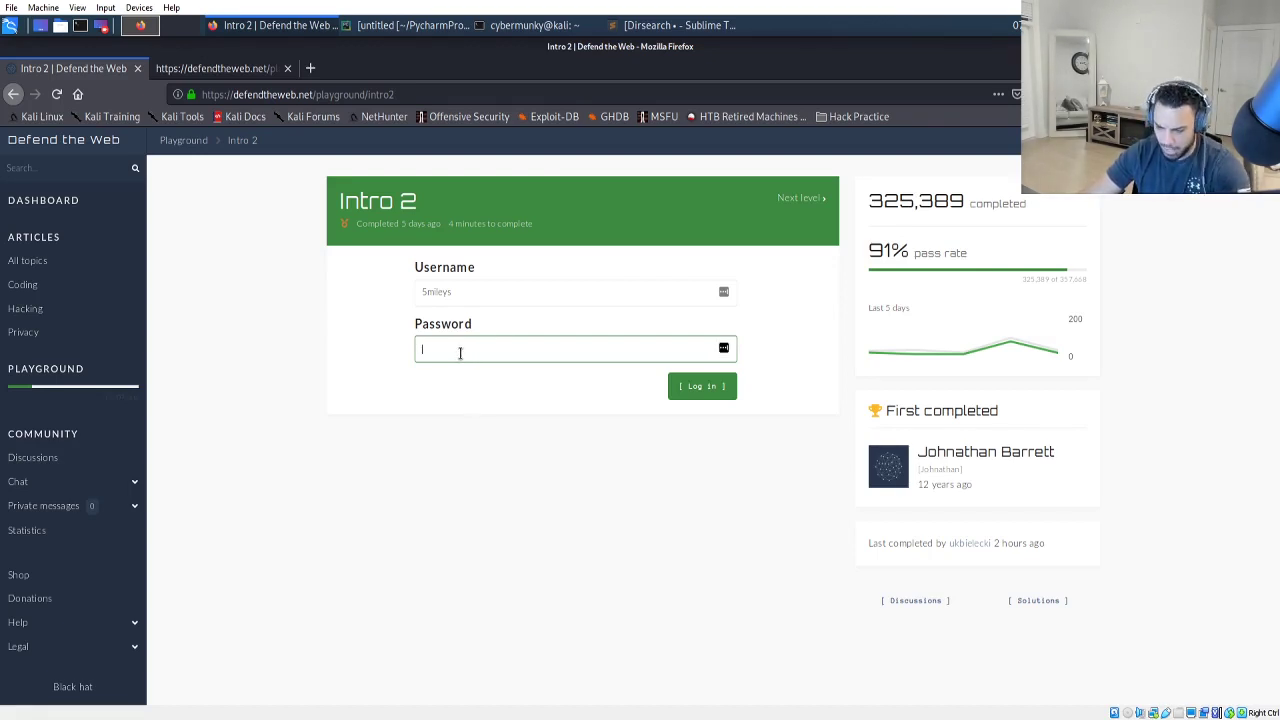
Paste the revealed password into the Password field and submit the Intro 2 login.
{"action": "key", "text": "ctrl+v"}
{"action": "left_click", "coordinate": [689, 392]}
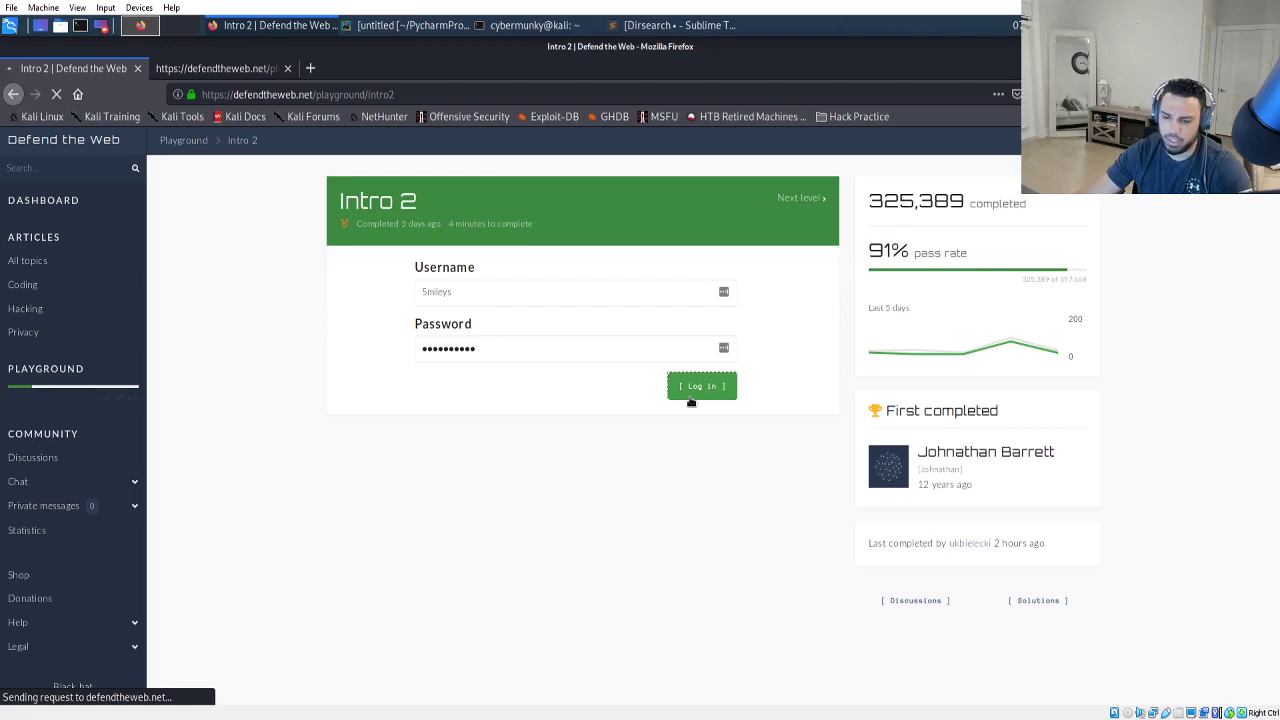